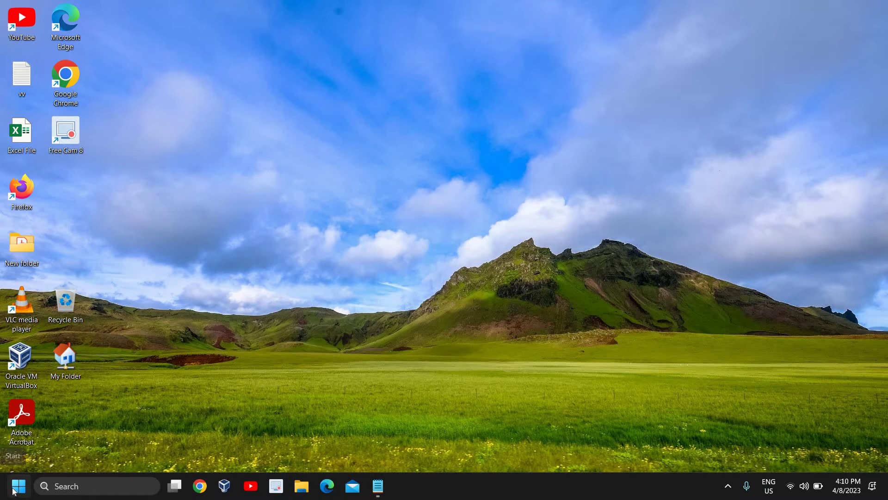
- Review Task Manager's startup apps, selecting the Terminal and Microsoft Teams entries
right_click(14, 492)
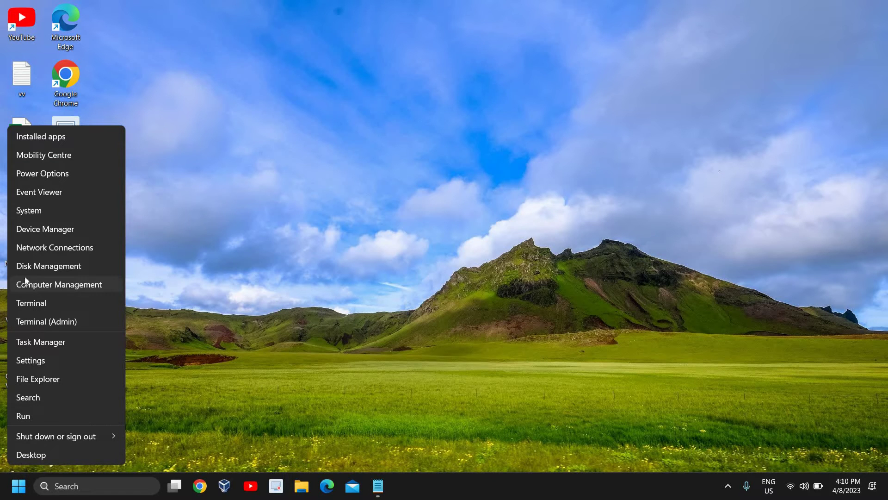
left_click(50, 342)
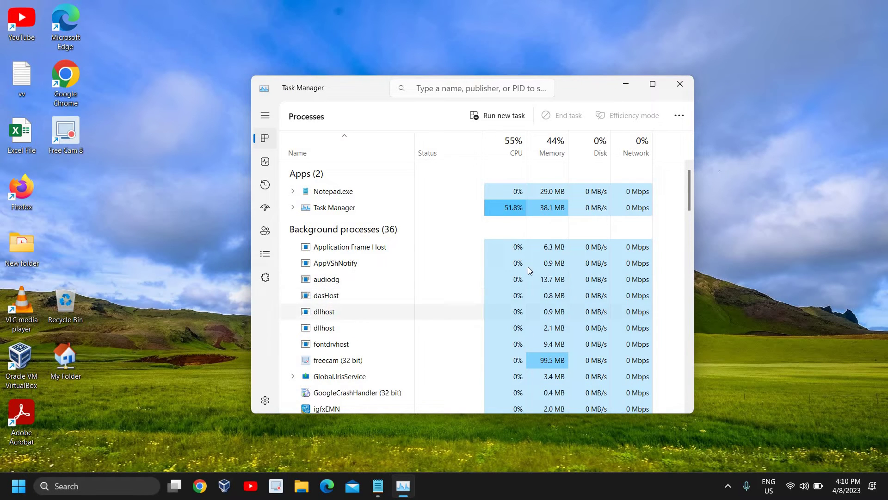
left_click(262, 214)
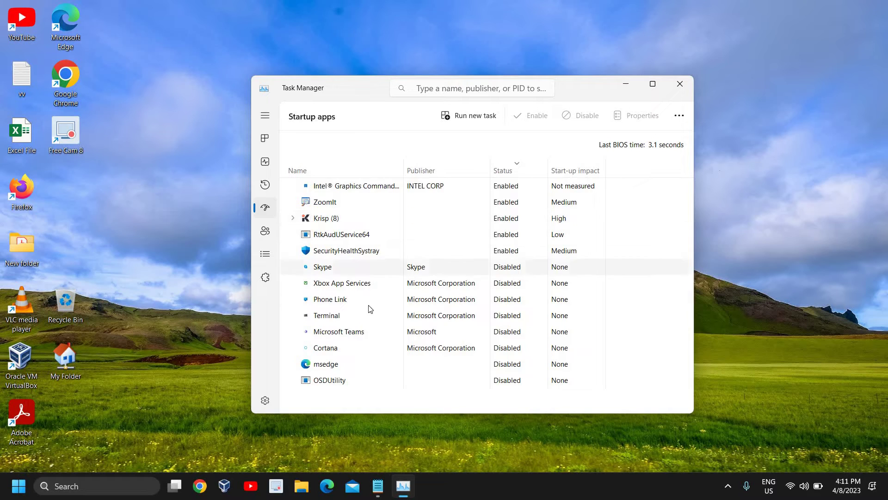
left_click(334, 316)
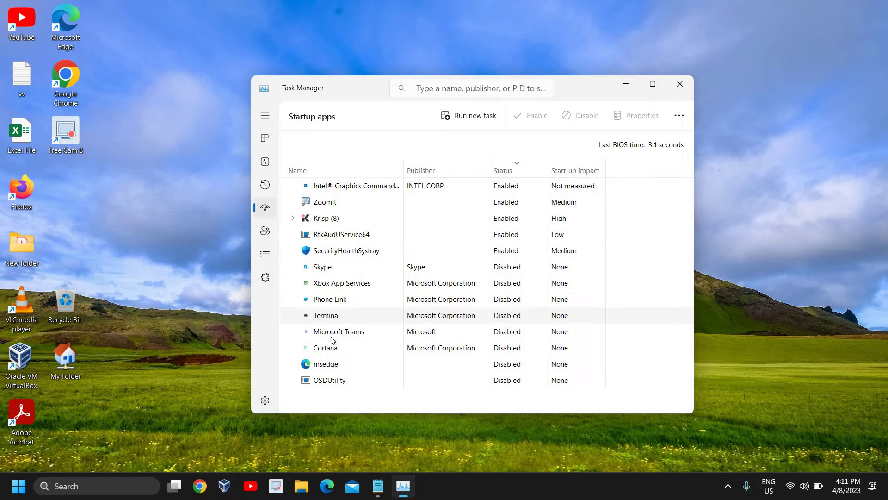
left_click(336, 337)
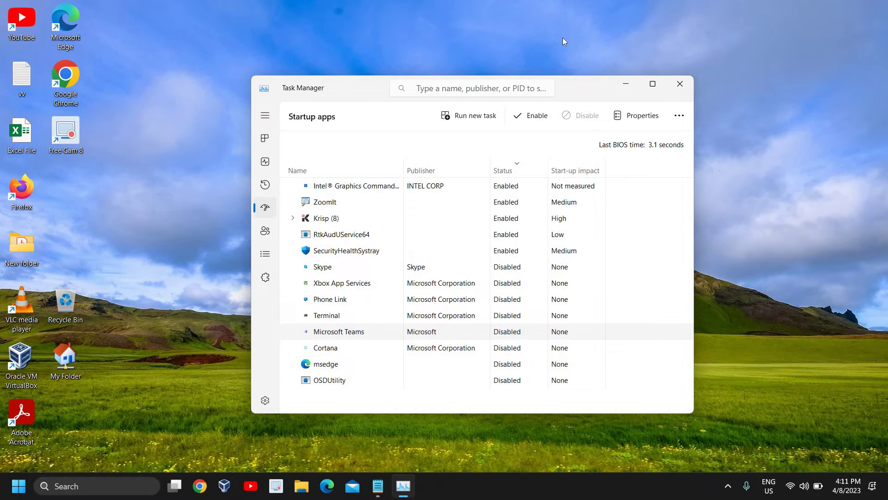
left_click(677, 85)
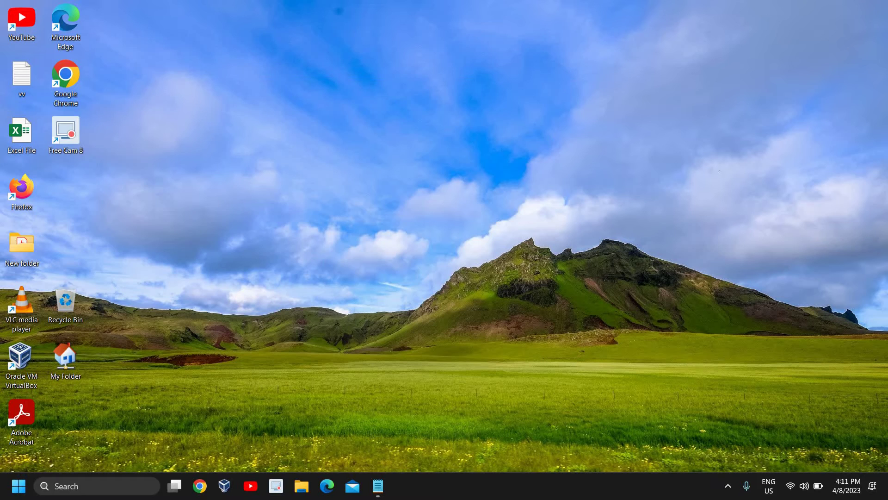
- Look over the power plan choices in Power Options, starting a new plan then backing out
left_click(119, 492)
type("po")
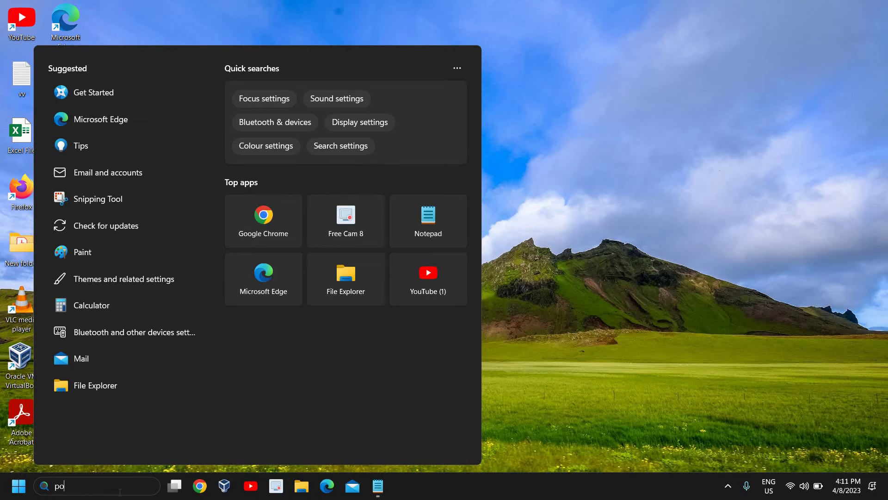
type("wer")
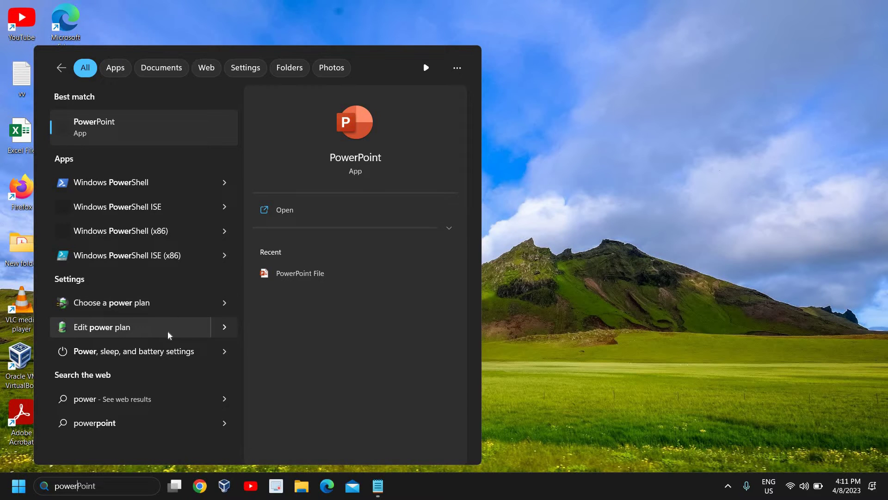
left_click(178, 308)
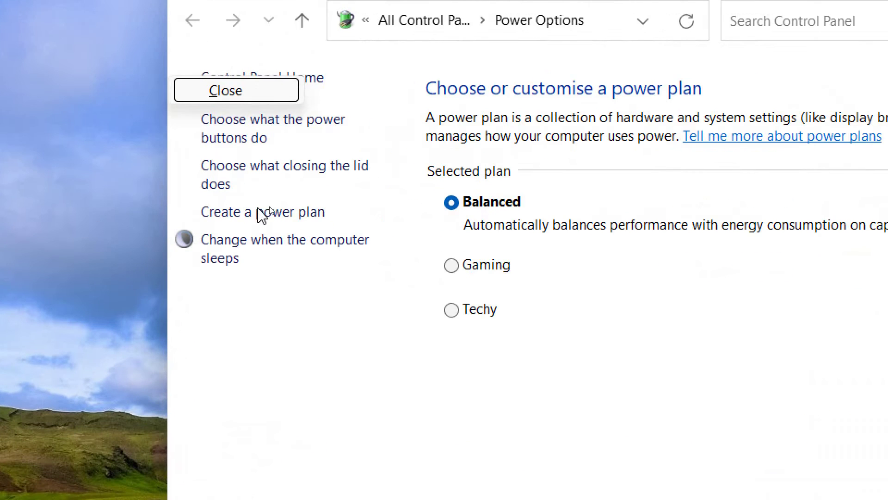
left_click(296, 213)
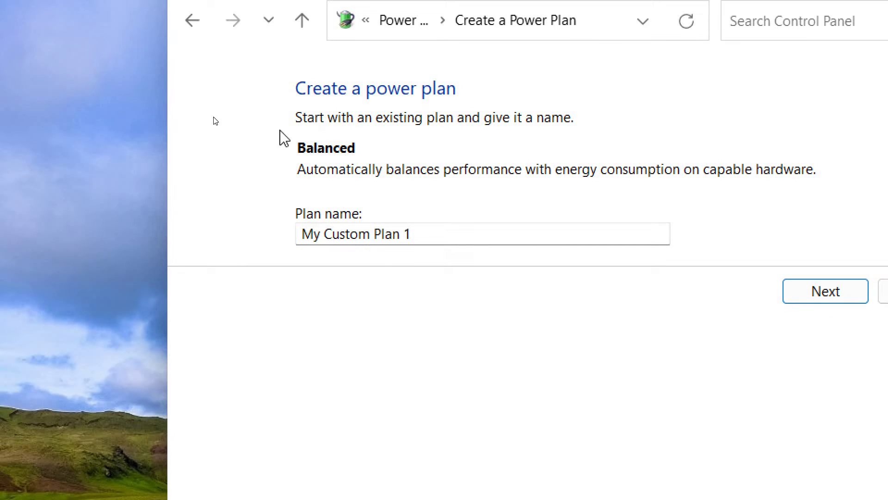
left_click(185, 33)
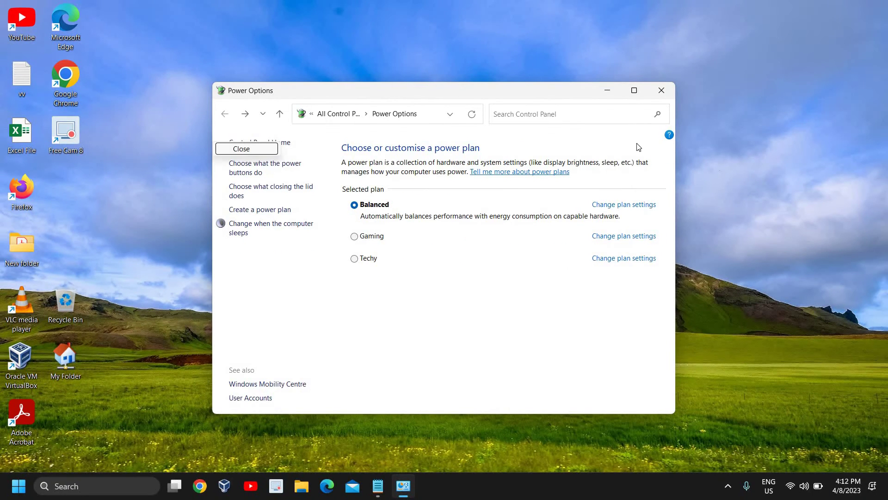
left_click(662, 91)
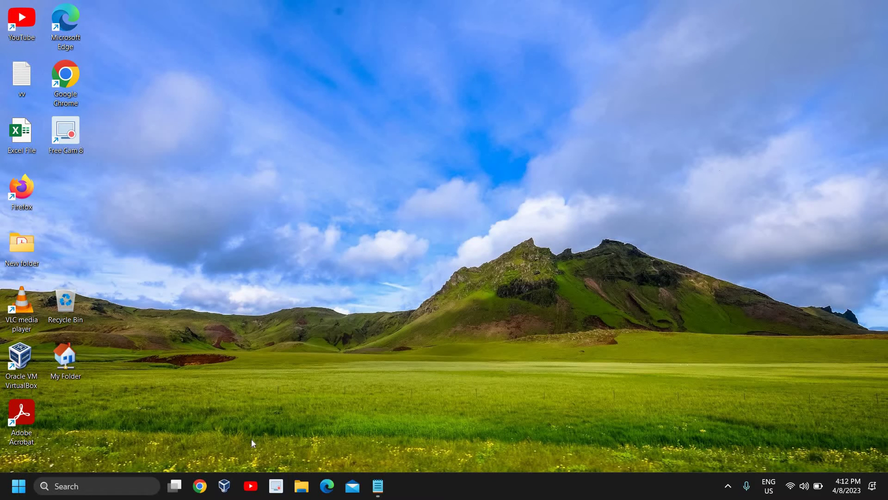
- Run sysdm.cpl and open Performance Options from the Advanced tab of System Properties
right_click(21, 487)
left_click(65, 417)
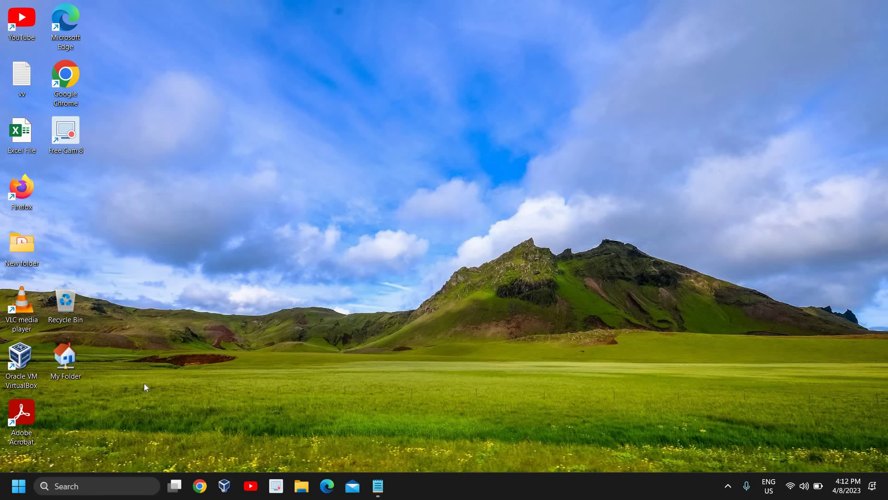
left_click(537, 253)
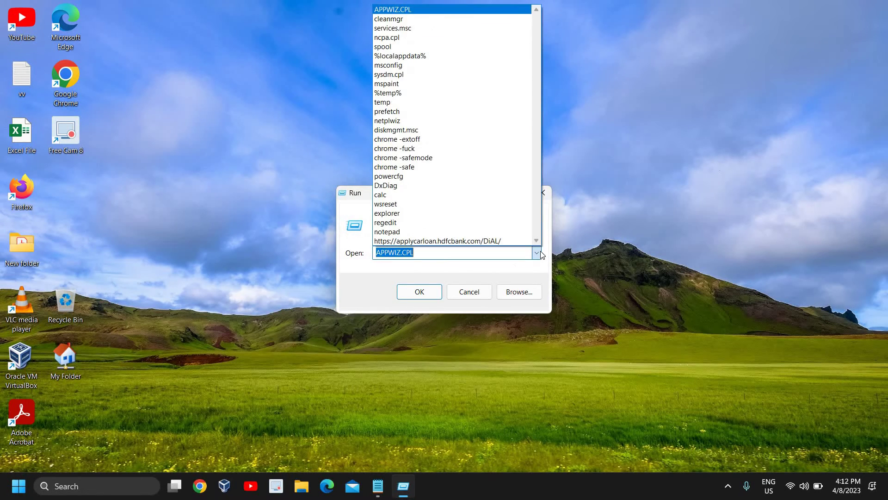
type("sysdm.cpl")
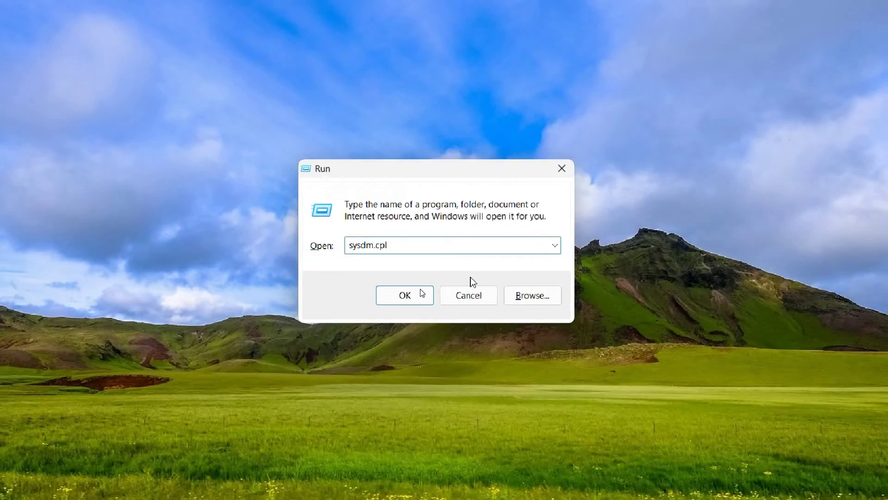
left_click(367, 318)
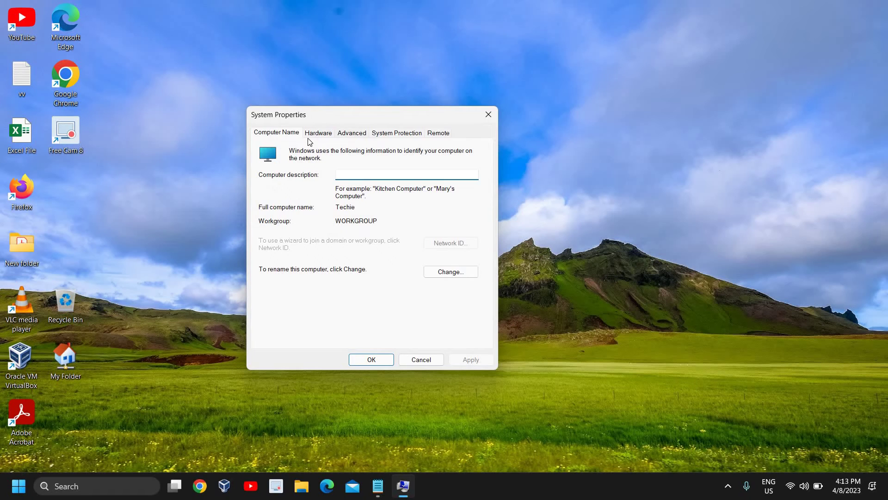
left_click(351, 135)
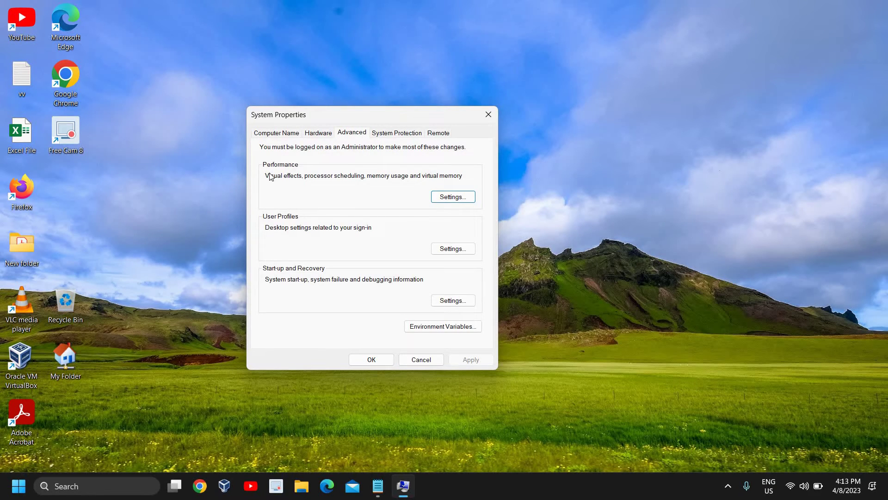
left_click(441, 194)
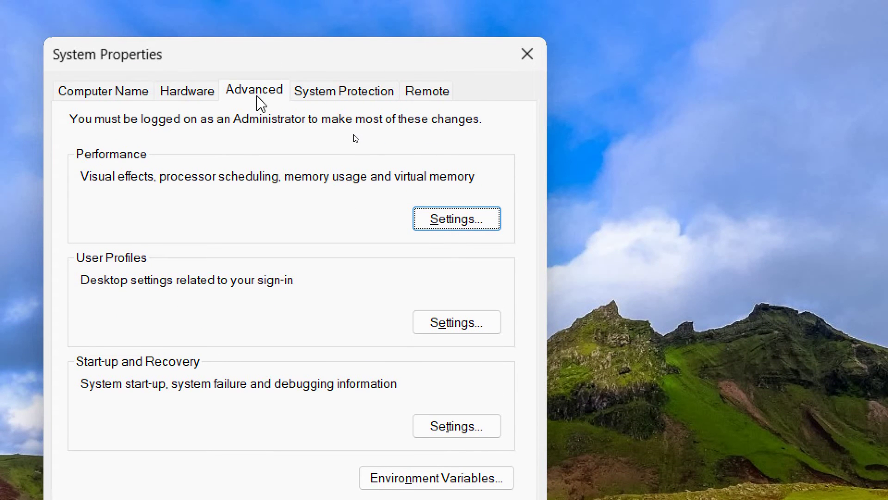
left_click(463, 220)
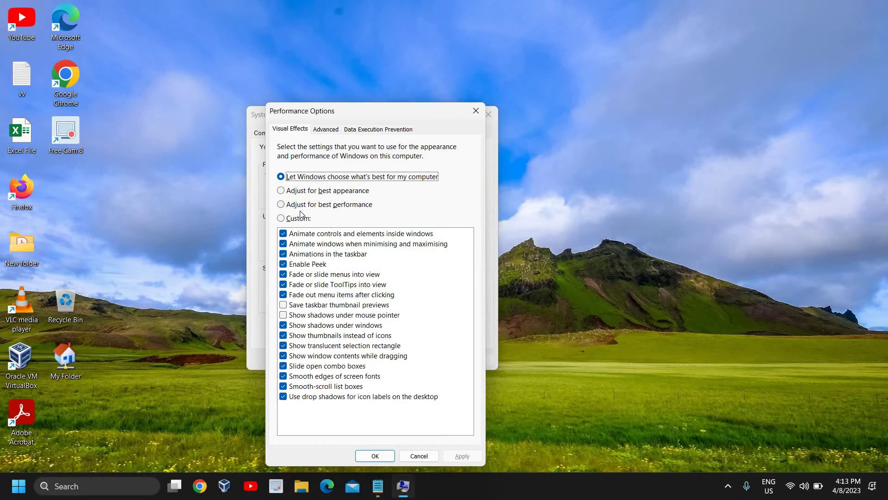
- Switch visual effects to Adjust for best performance, apply it, and close System Properties
left_click(322, 204)
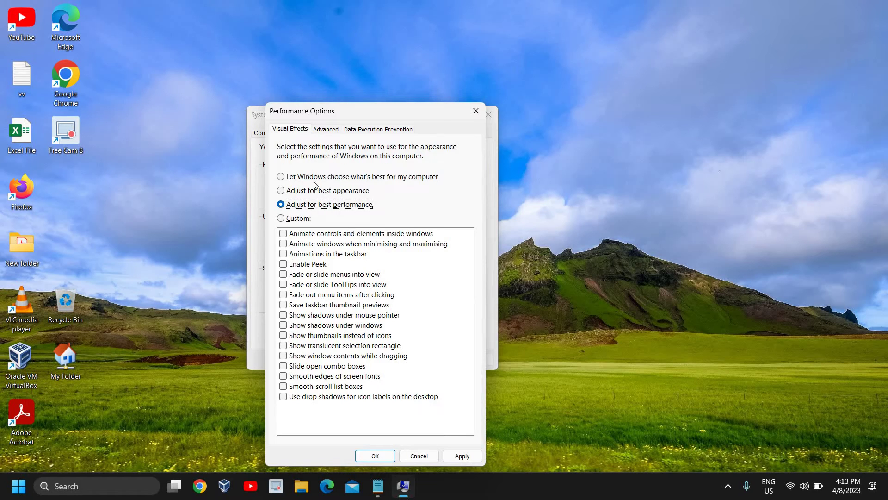
left_click(288, 178)
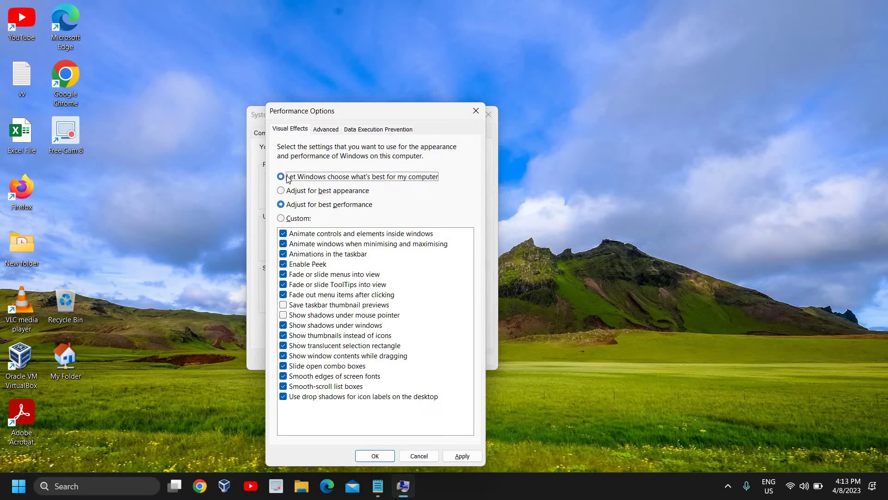
left_click(289, 206)
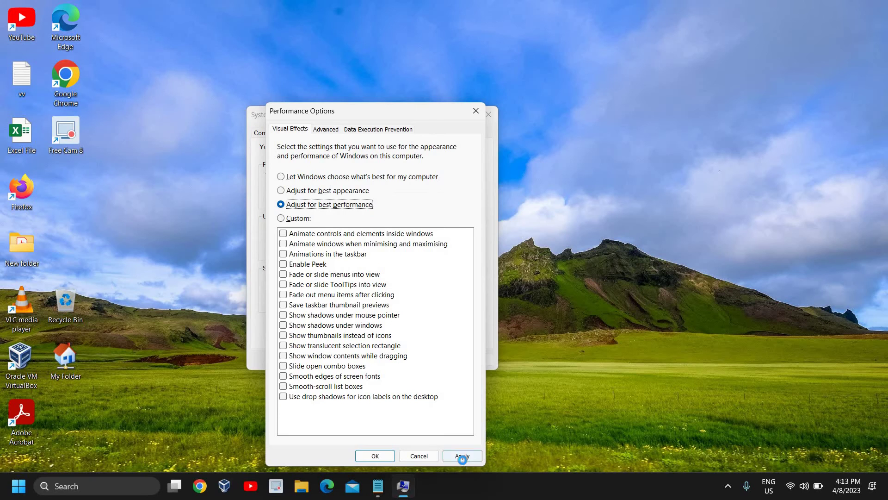
left_click(462, 457)
left_click(375, 455)
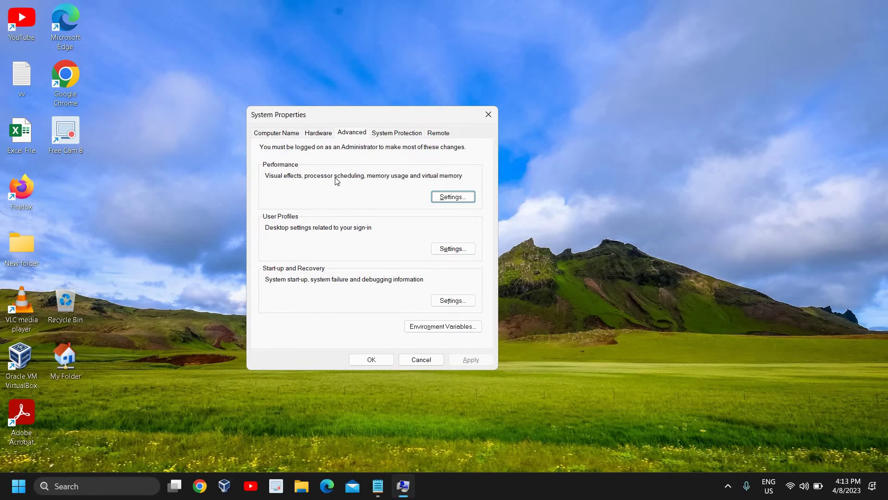
left_click(372, 360)
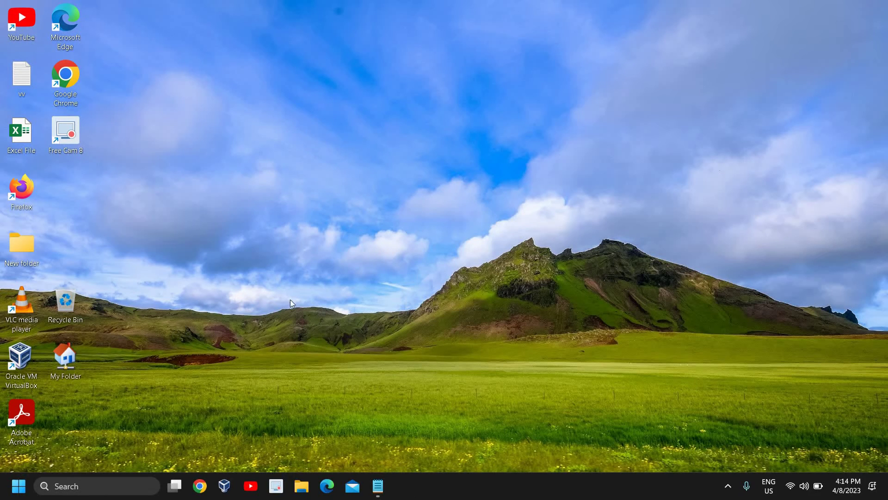
- Open Settings from the Start right-click menu, view the Apps page, then close Settings
right_click(18, 491)
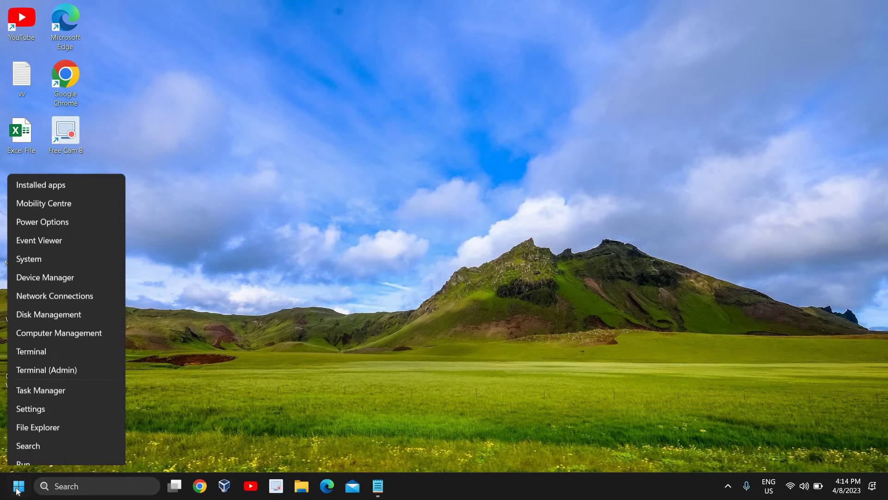
left_click(41, 359)
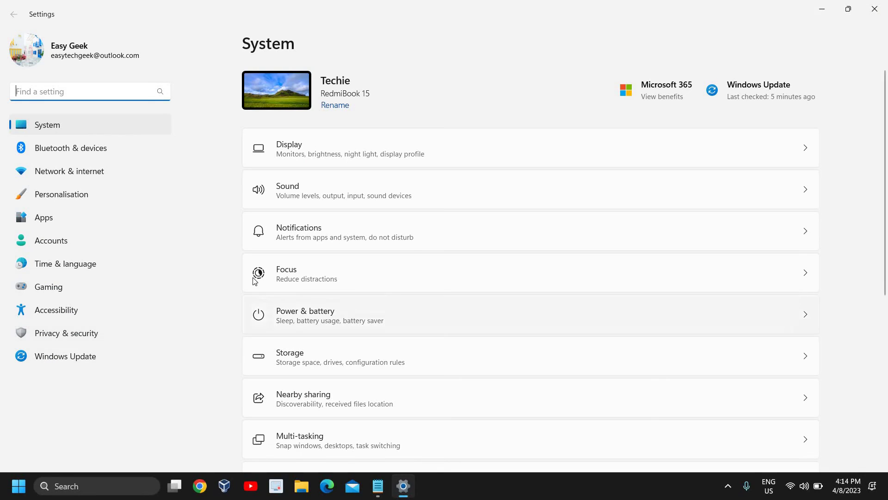
left_click(49, 223)
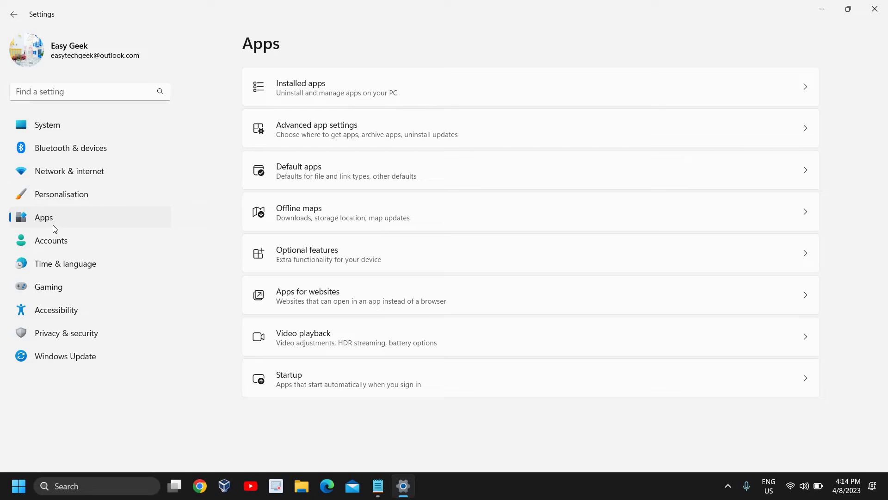
left_click(874, 9)
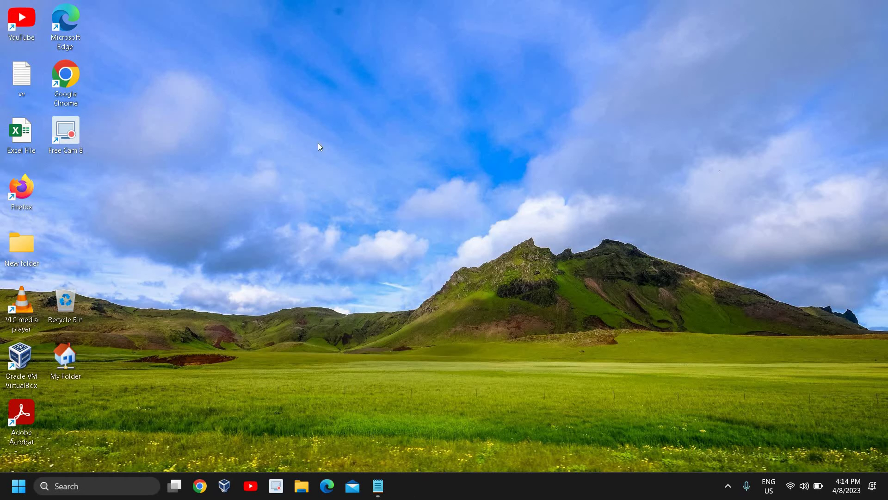
- Open Display settings from the desktop and go to the Graphics page of per-app preferences
right_click(298, 166)
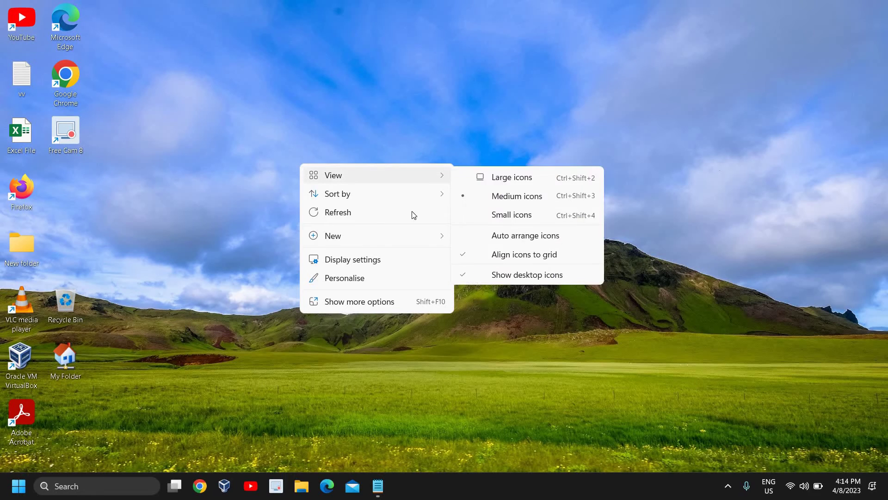
left_click(350, 265)
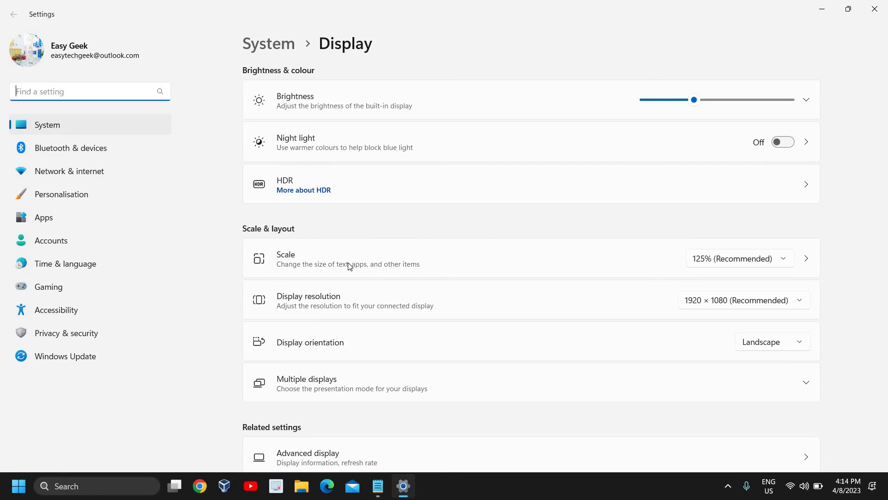
scroll(350, 265, "down", 3)
scroll(350, 266, "down", 3)
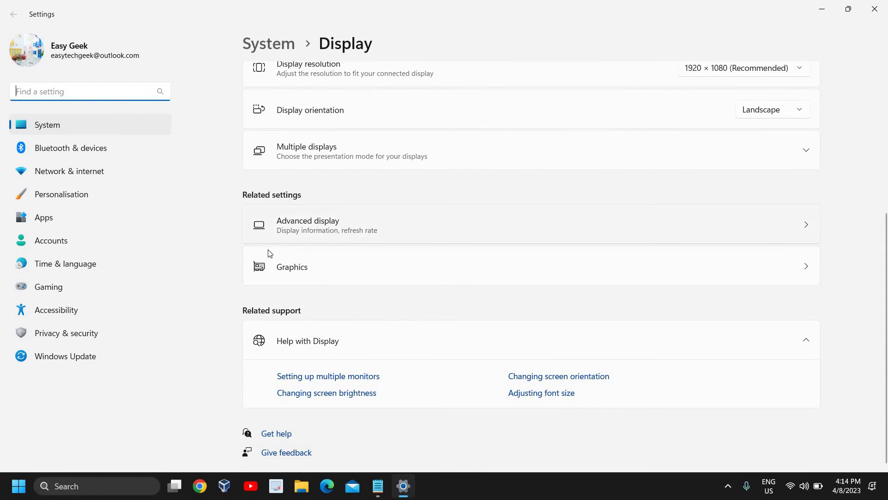
left_click(330, 269)
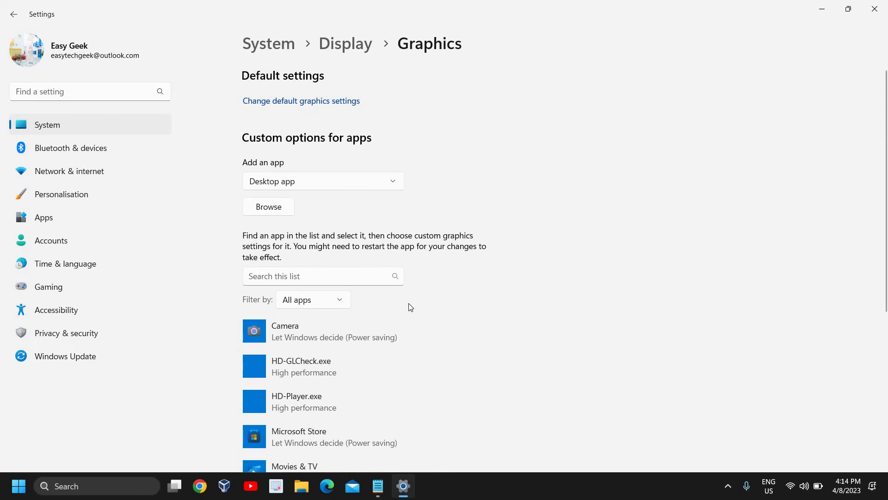
scroll(410, 305, "down", 2)
left_click(312, 196)
scroll(415, 335, "down", 2)
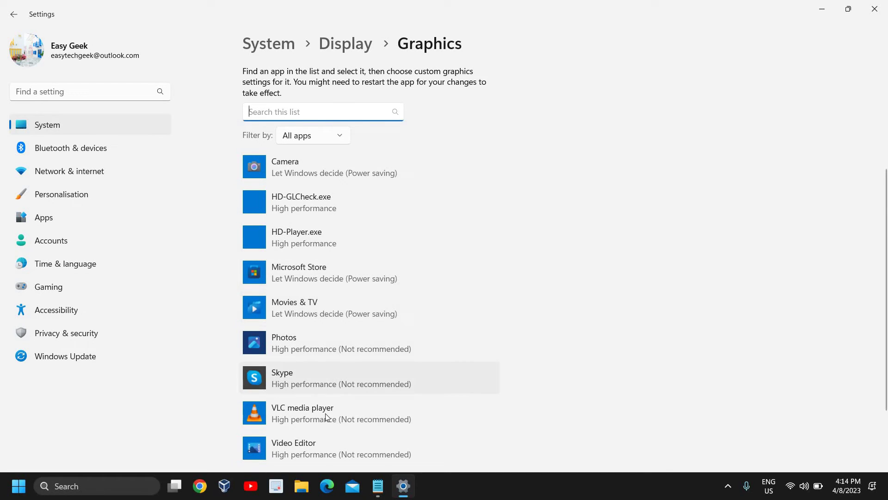
scroll(342, 409, "down", 2)
left_click(308, 338)
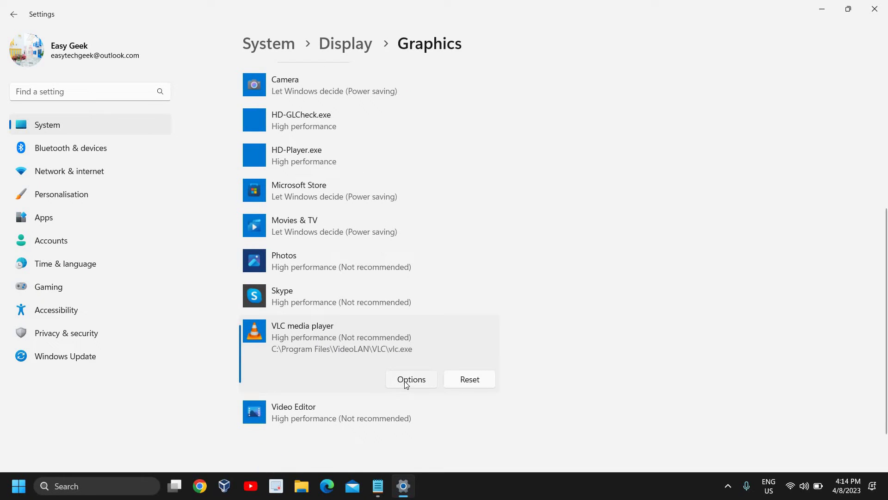
left_click(406, 380)
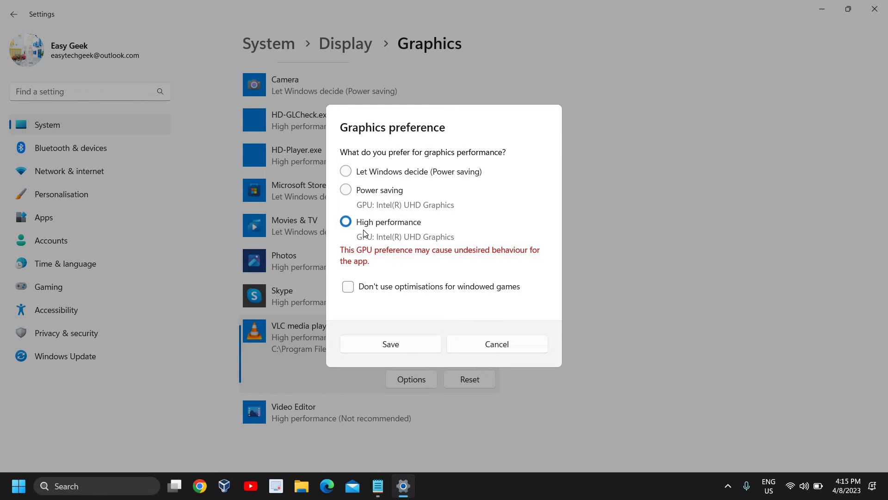
left_click(513, 351)
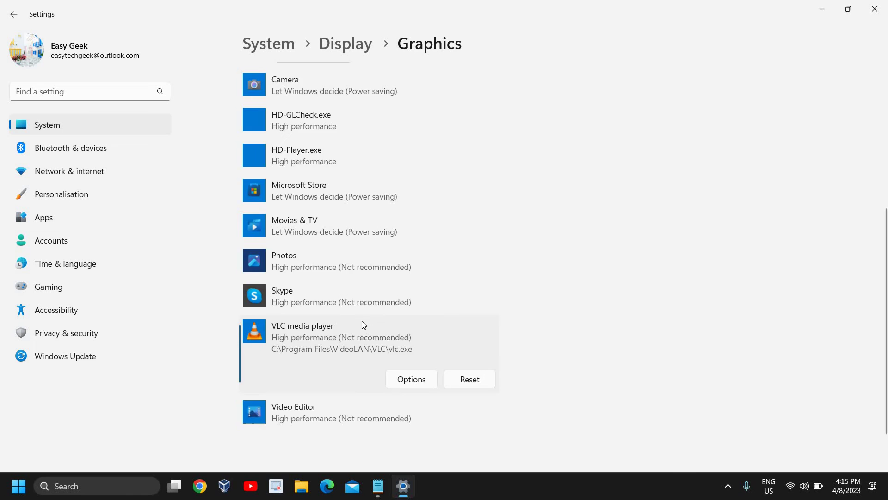
- Save Skype's graphics preference as High performance and close Settings
scroll(353, 325, "down", 3)
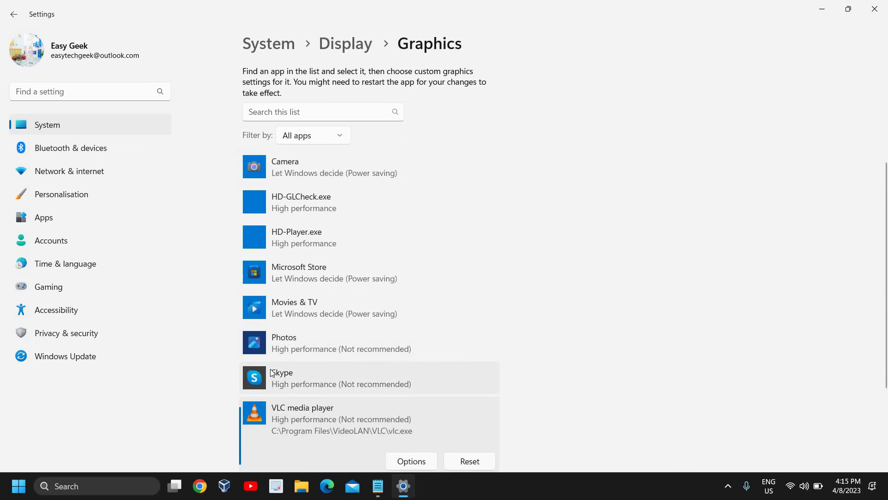
scroll(302, 419, "down", 2)
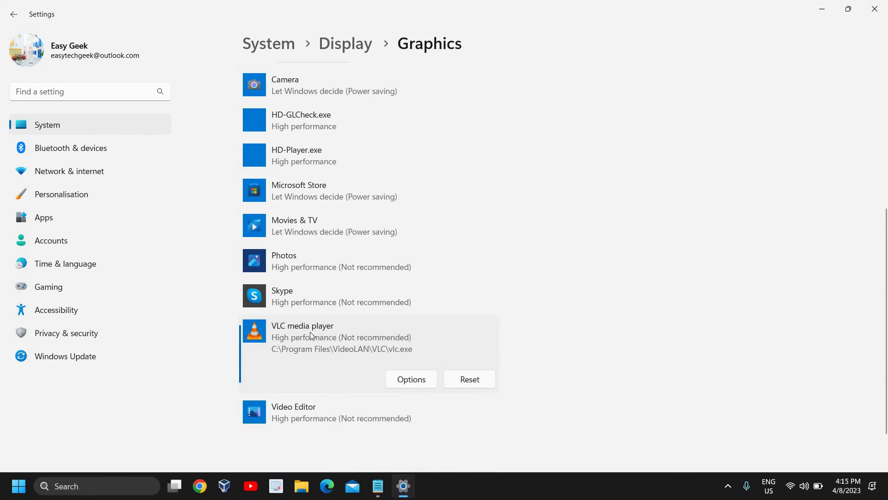
left_click(322, 290)
left_click(398, 331)
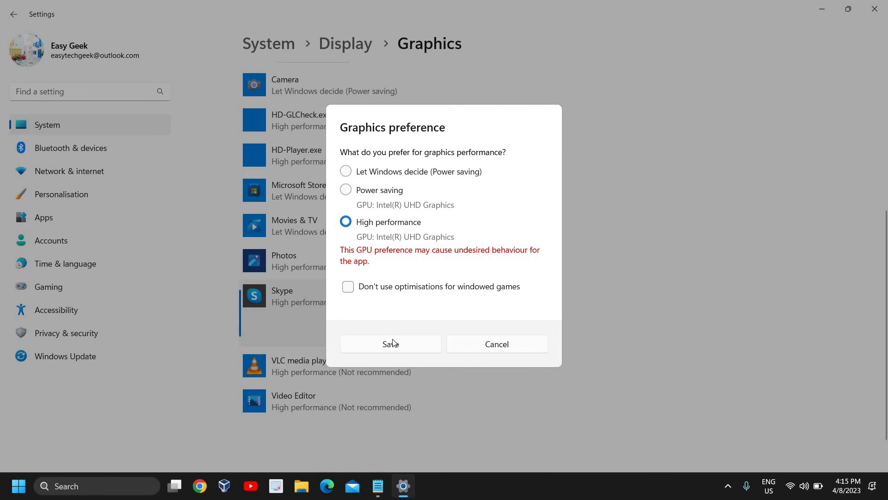
left_click(392, 343)
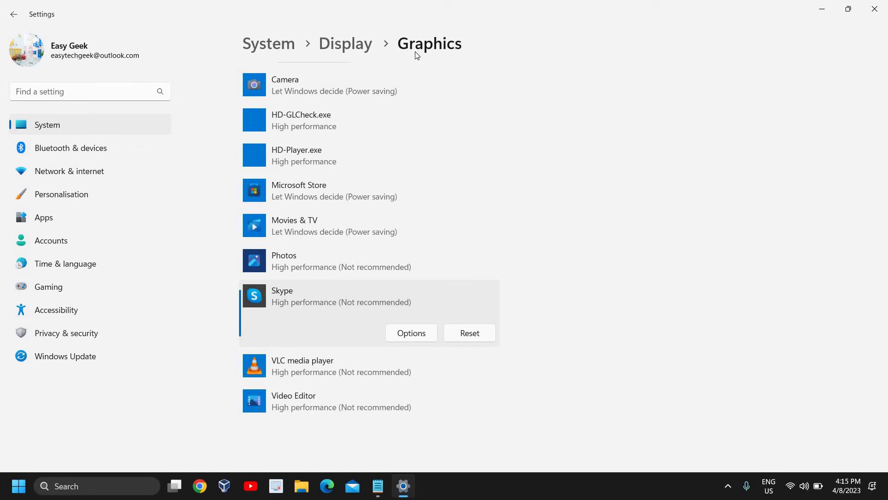
left_click(875, 9)
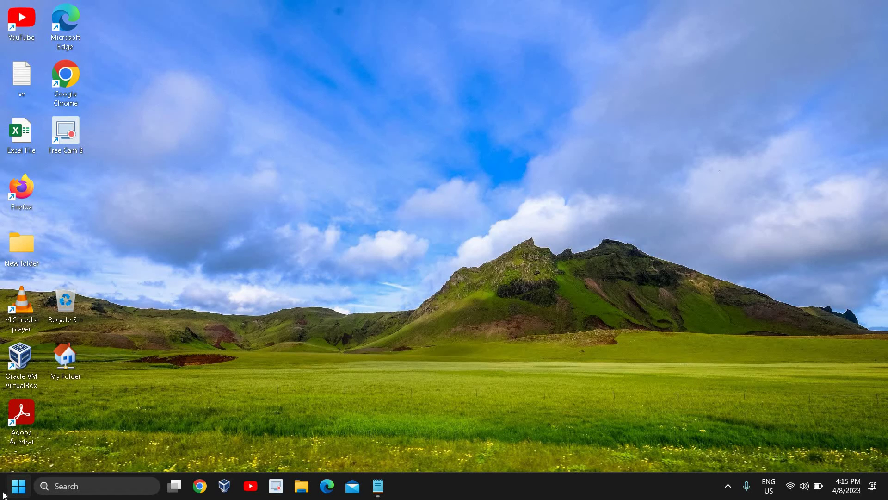
- Run cleanmgr from the Run dialog to open Disk Clean-up for drive C:
right_click(19, 490)
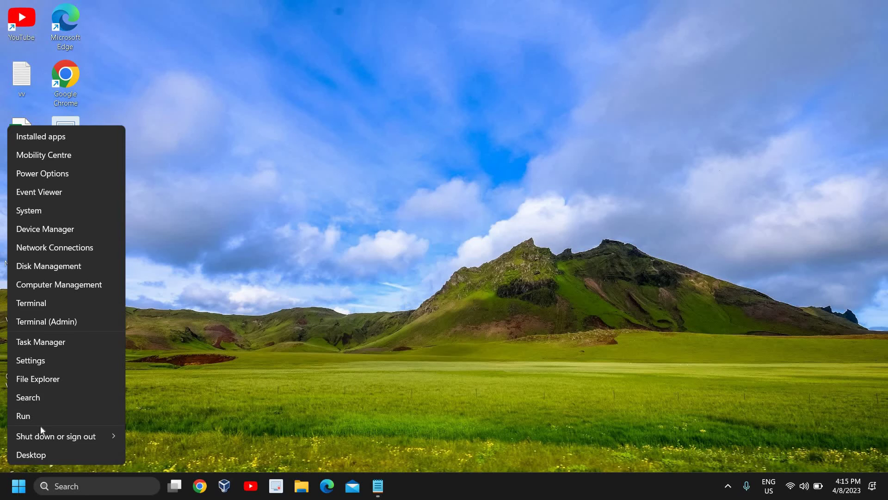
left_click(48, 412)
type("clean")
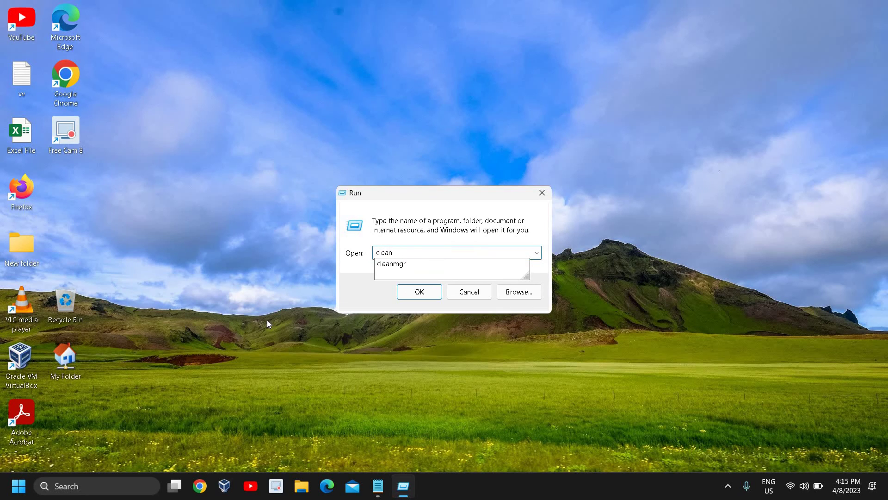
key("Down")
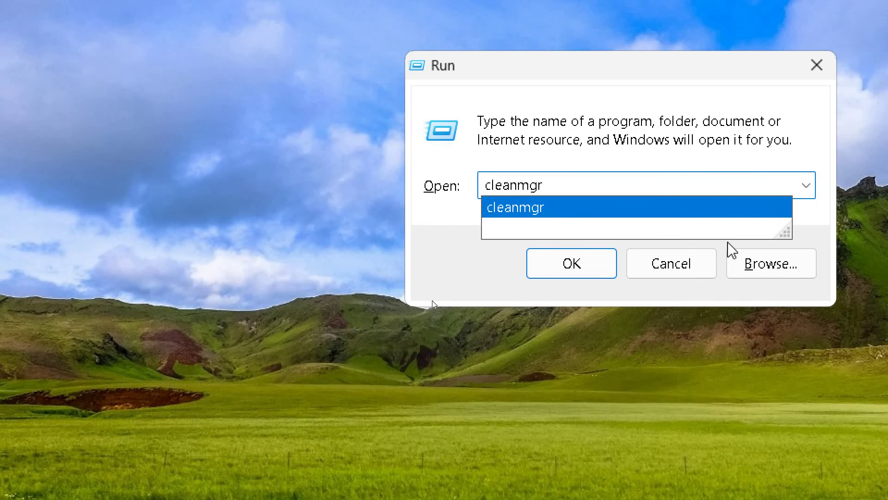
left_click(567, 276)
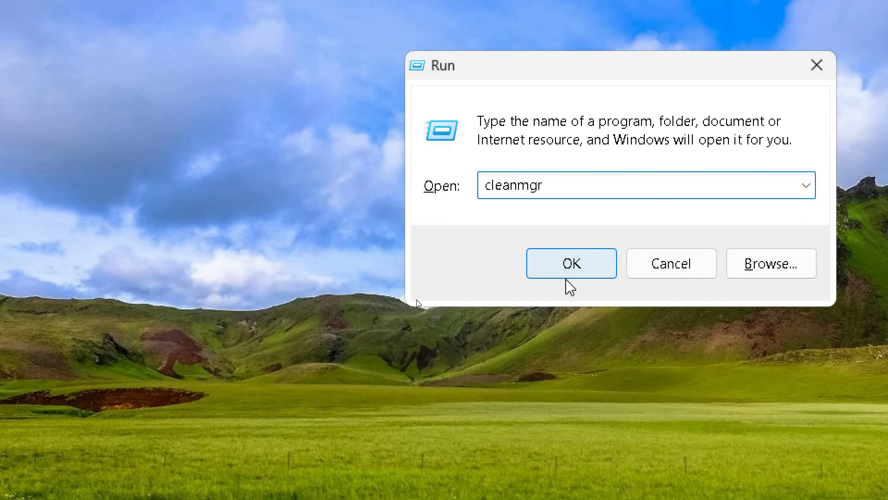
left_click(573, 266)
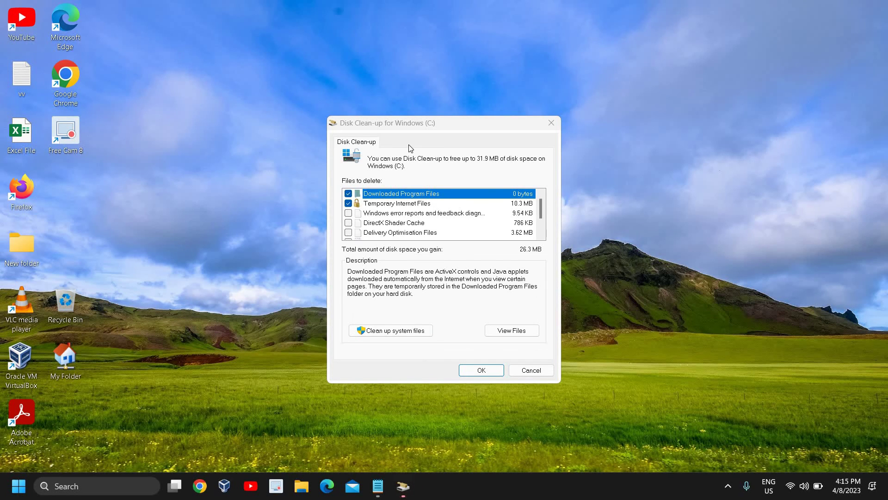
- Tick error reports, DirectX Shader Cache, Delivery Optimisation, Recycle Bin and Temporary files, then delete them
left_click(349, 214)
left_click(349, 223)
left_click(348, 232)
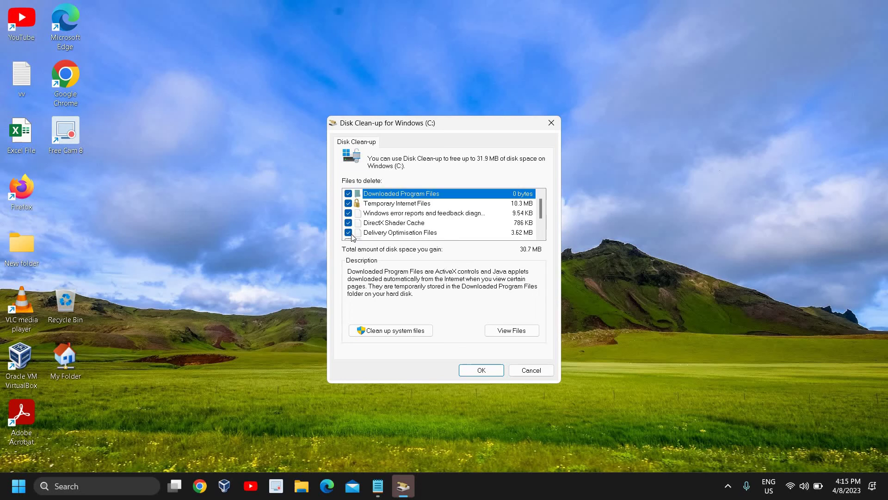
scroll(352, 231, "down", 1)
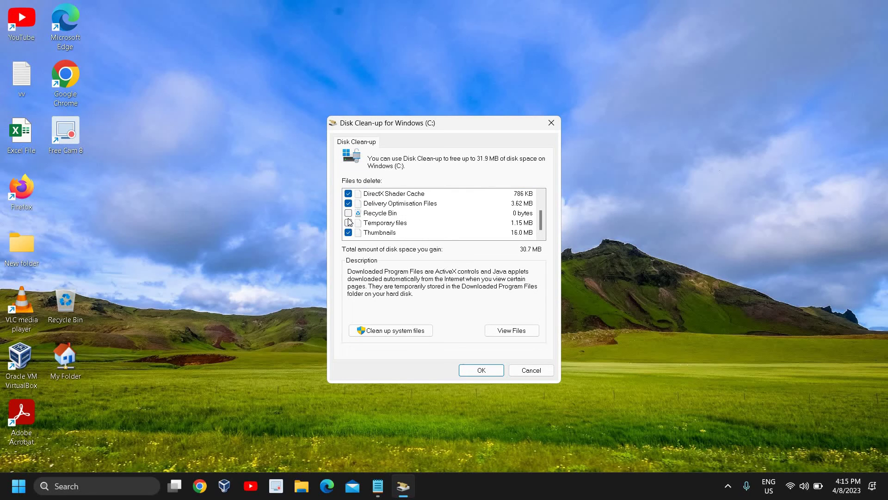
left_click(349, 213)
left_click(348, 223)
scroll(383, 225, "up", 1)
scroll(383, 225, "down", 1)
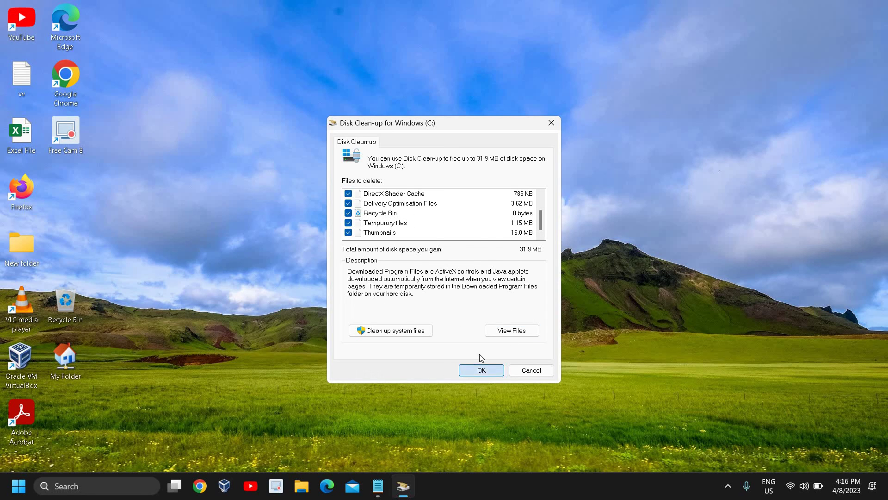
left_click(481, 369)
left_click(454, 250)
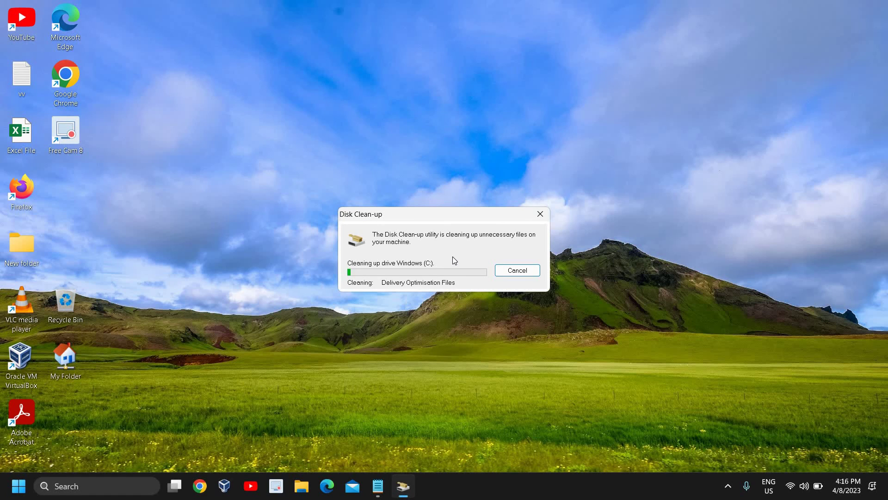